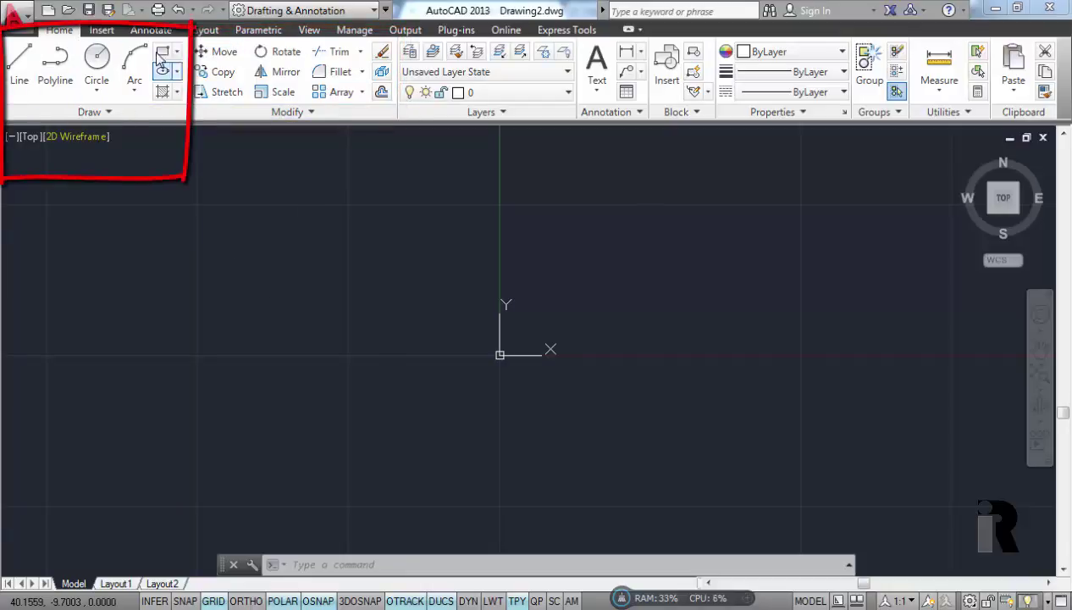
Step: Expand the Draw panel, then the Modify panel, to reveal their extra tools
{"action": "left_click", "coordinate": [95, 112]}
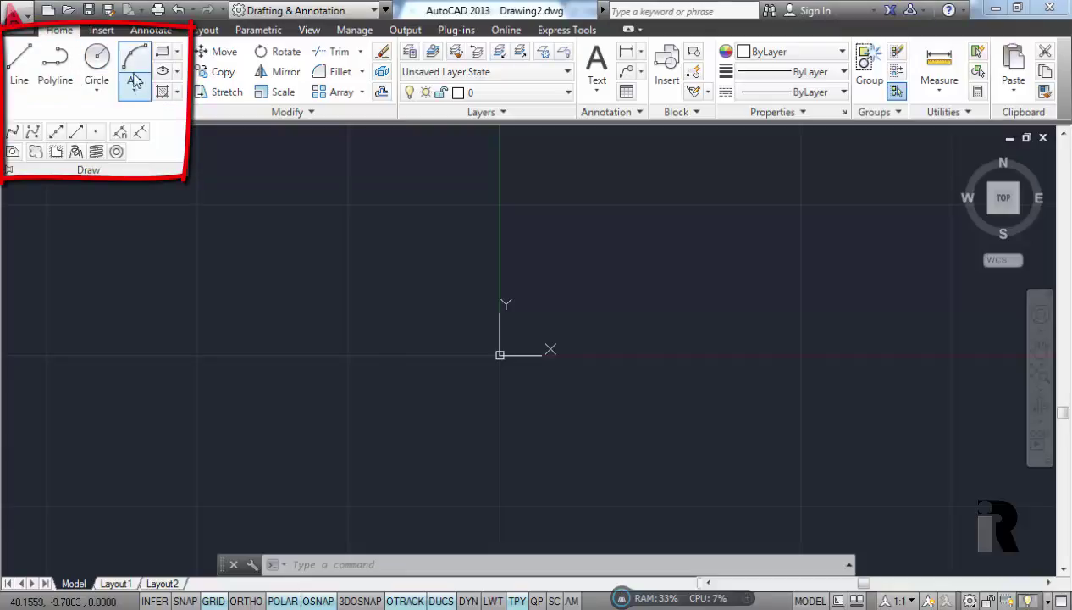
{"action": "left_click", "coordinate": [287, 112]}
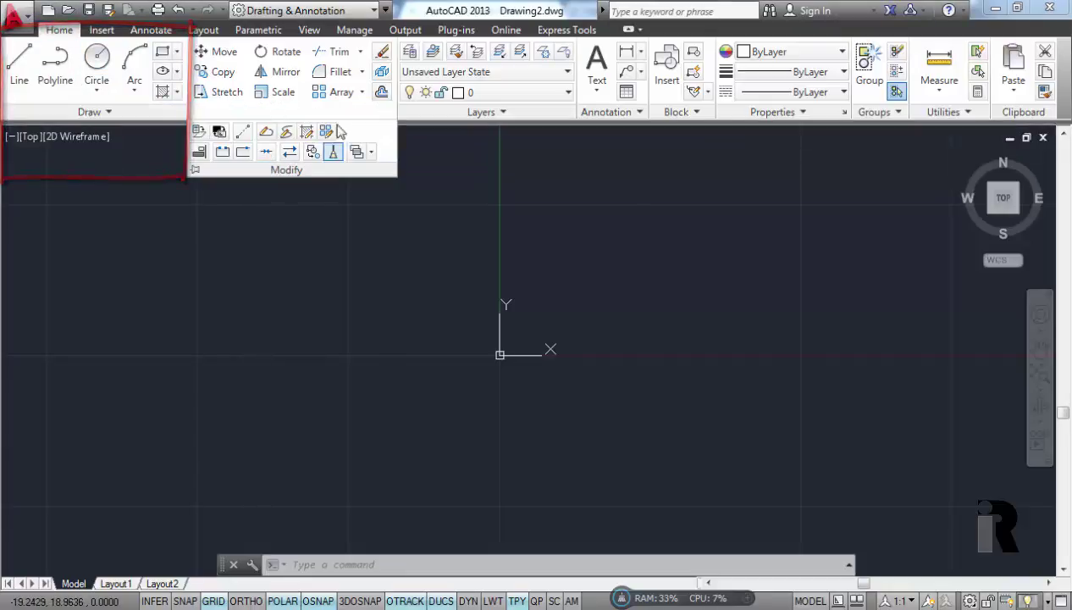
Step: Start a selection window in the empty drawing area
{"action": "left_click", "coordinate": [301, 222]}
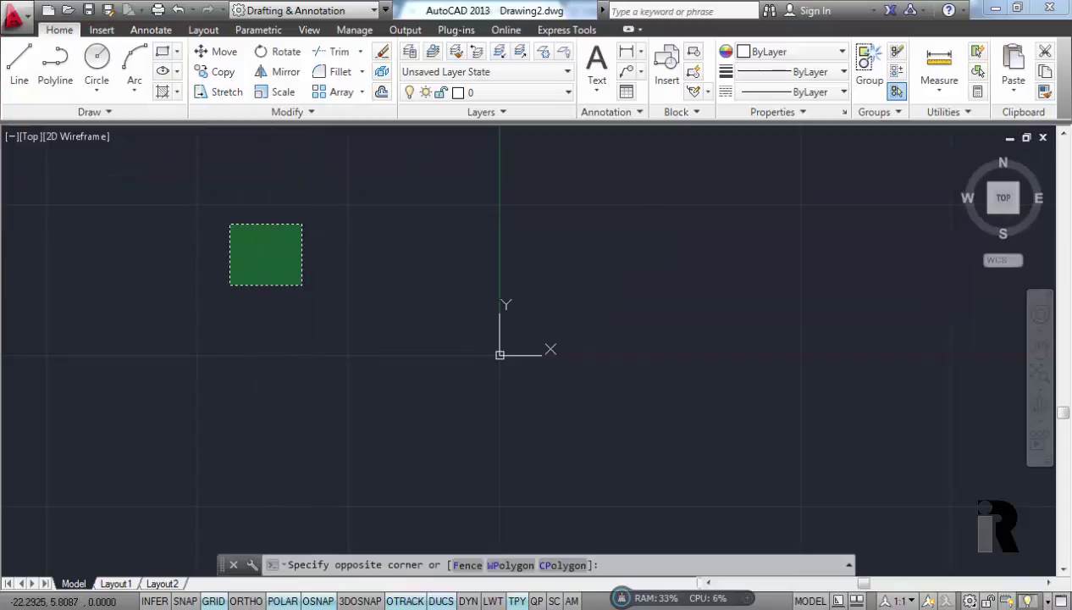